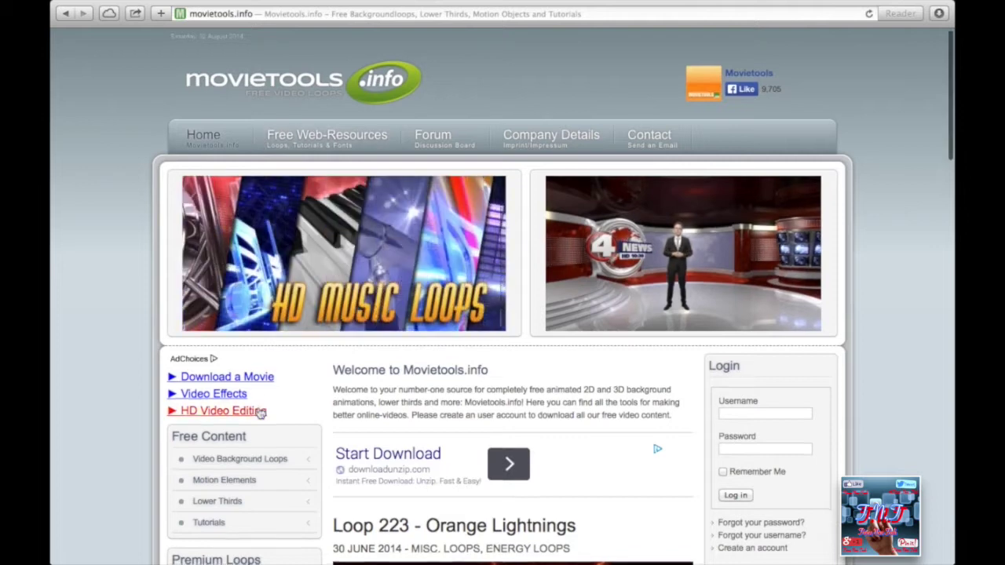
- Open the Energy Loops category under Video Background Loops on movietools.info
scroll(259, 412, down, 3)
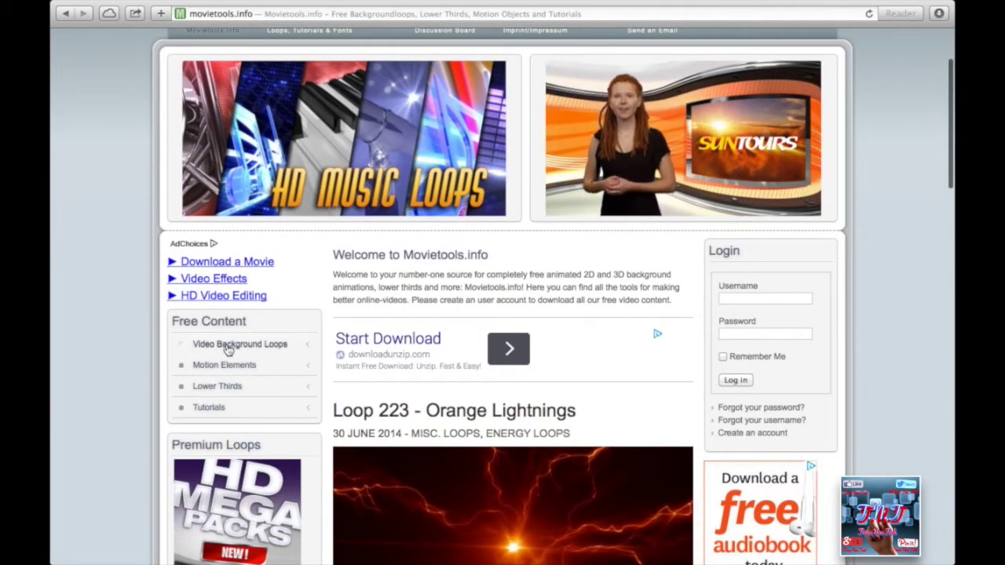
click(235, 350)
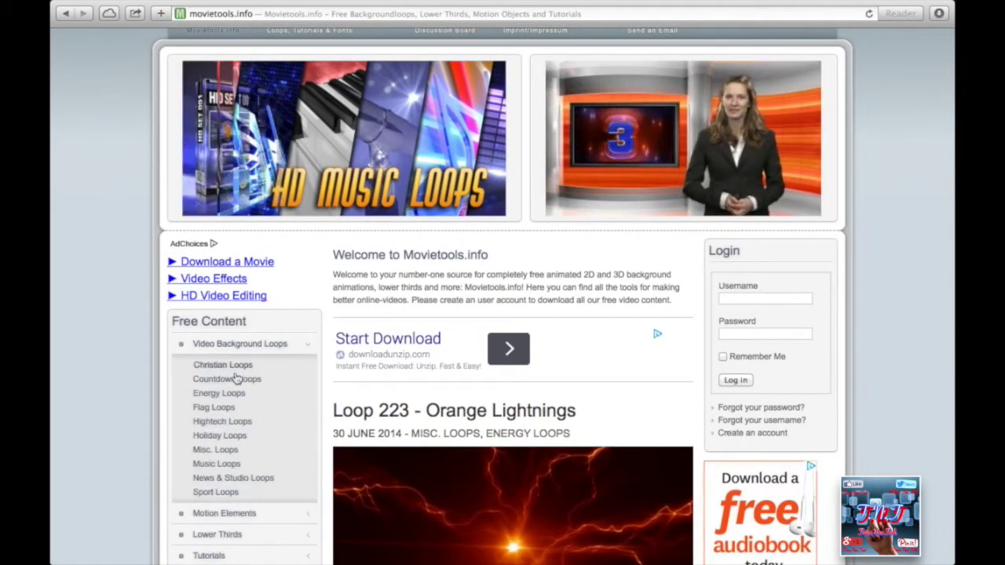
click(234, 398)
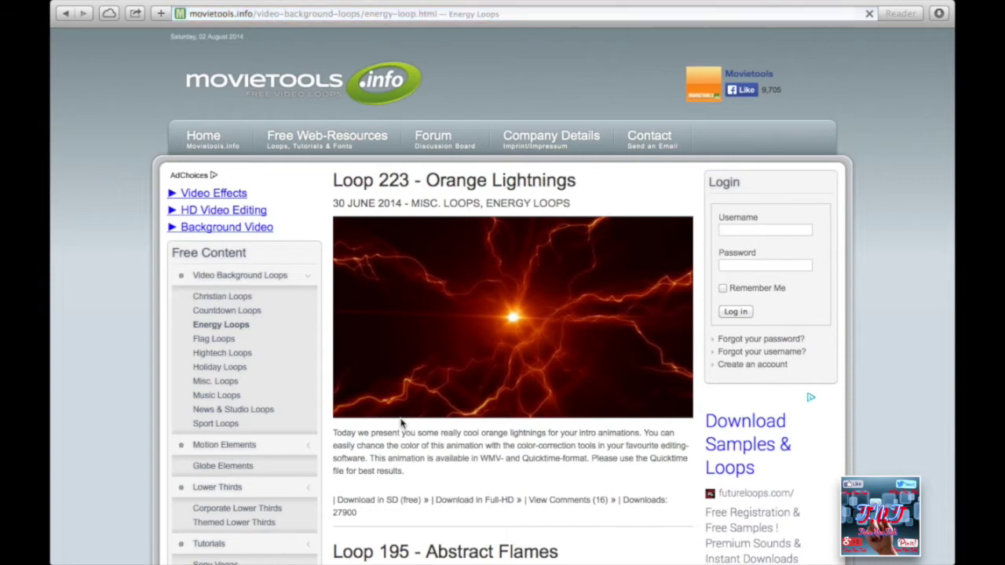
- Find Loop 165 - Blue Tunnel 2 on page 2 and play its preview
scroll(402, 422, down, 15)
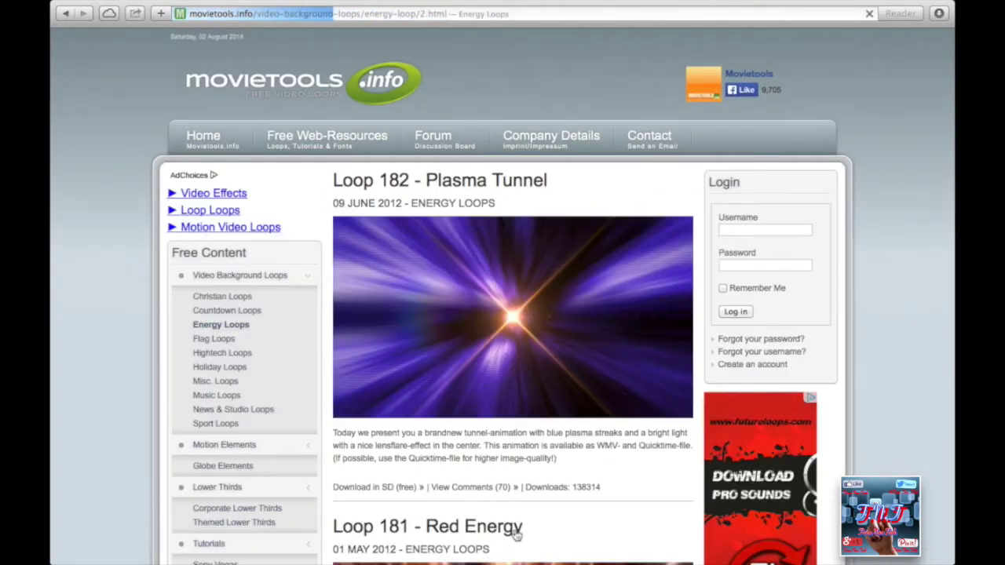
scroll(515, 534, down, 2)
scroll(516, 536, down, 15)
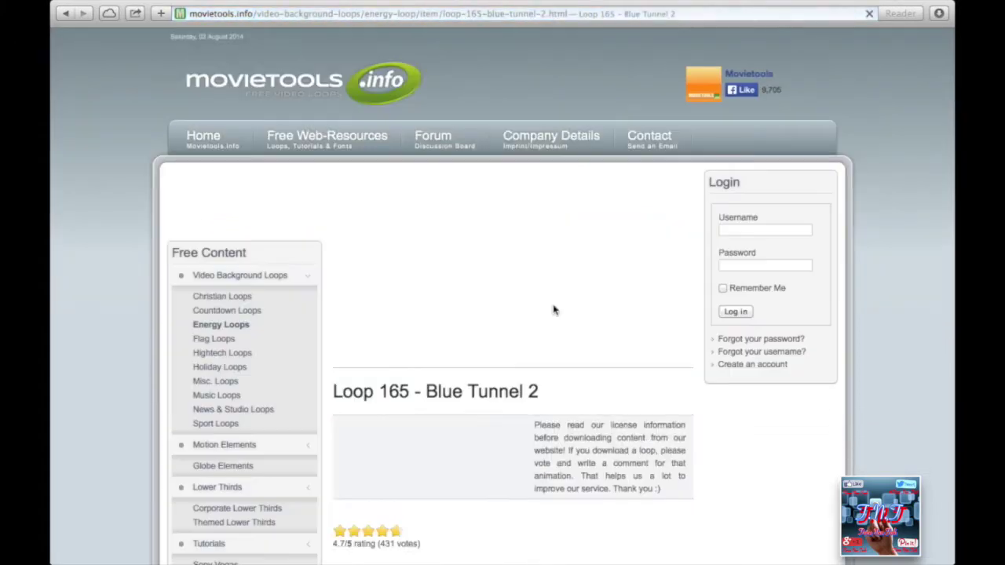
scroll(553, 311, down, 3)
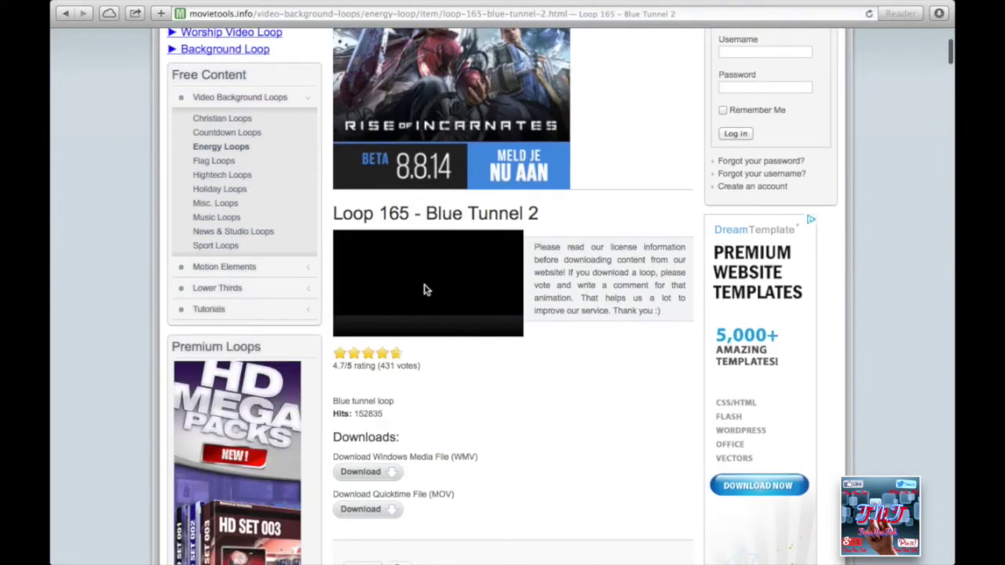
click(425, 289)
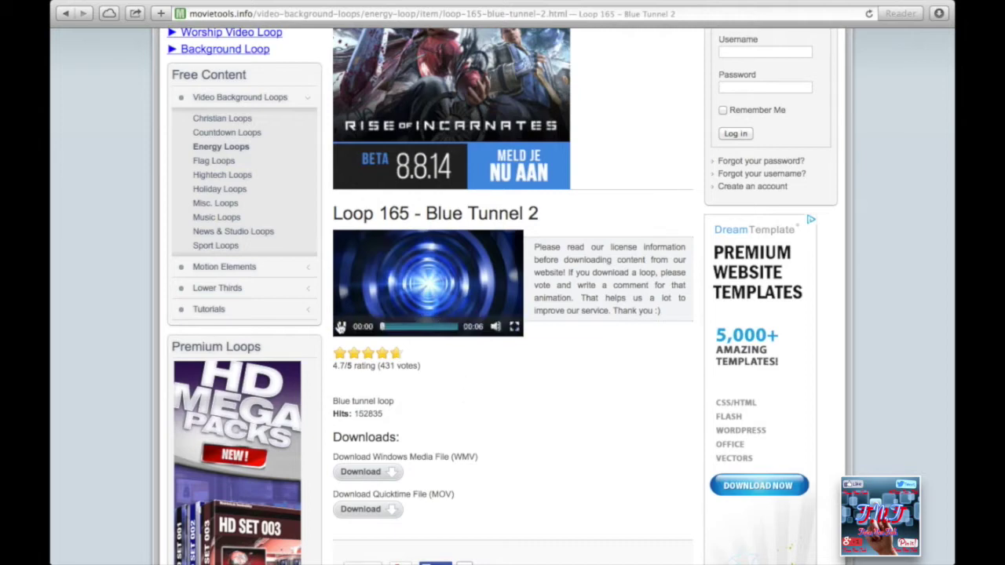
- Download the QuickTime MOV file WD0165.mov and check its progress in Downloads
scroll(554, 433, down, 5)
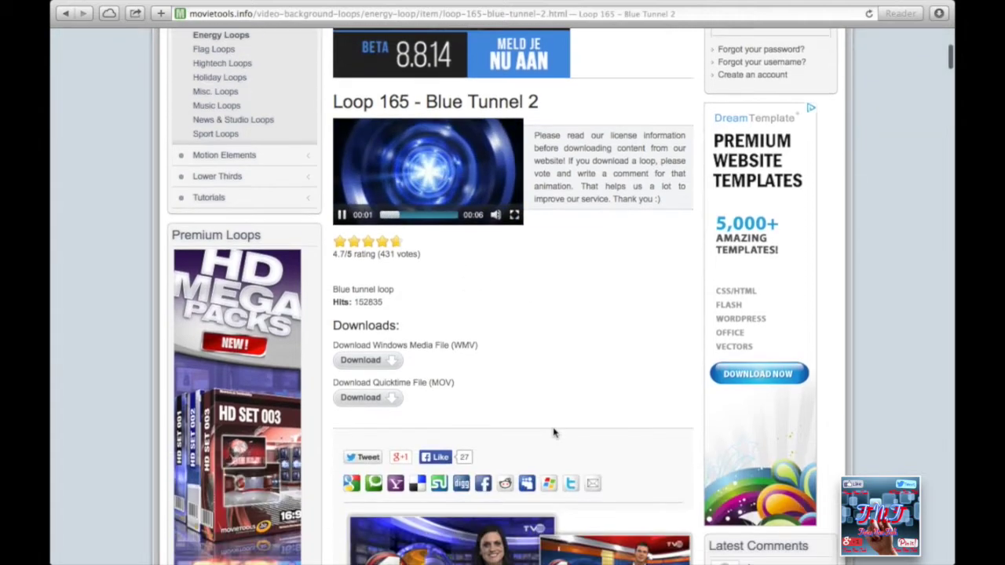
scroll(554, 433, up, 1)
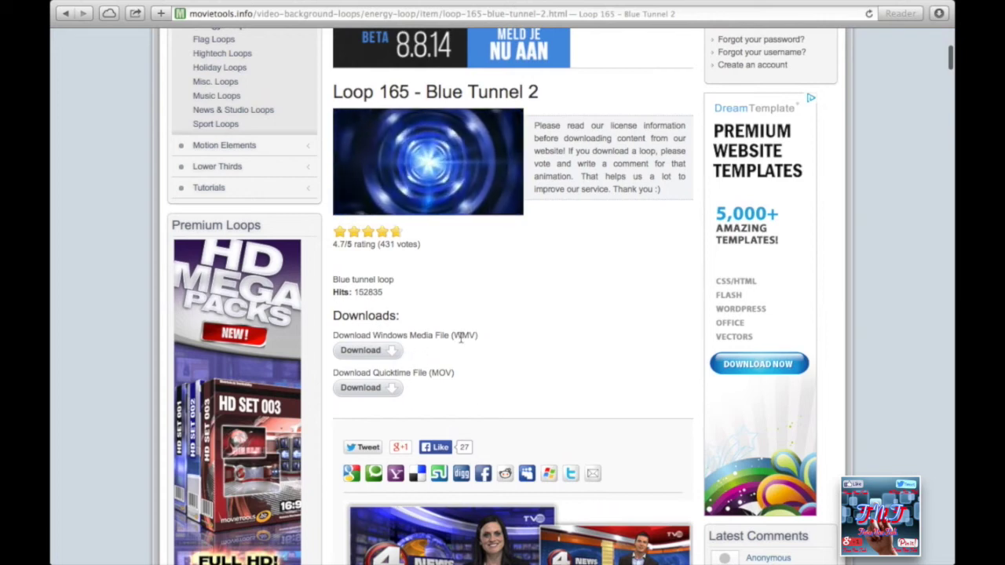
click(375, 392)
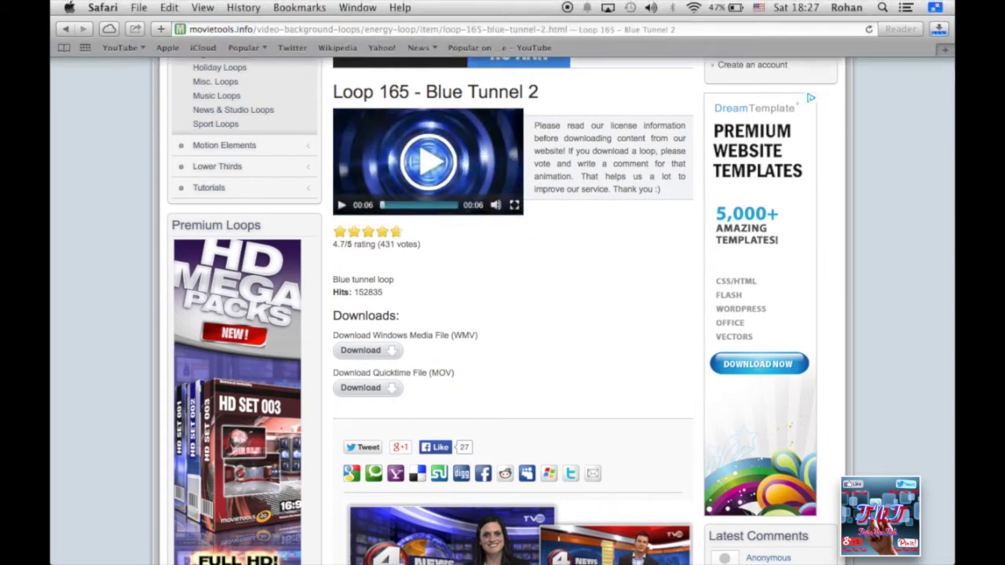
click(938, 31)
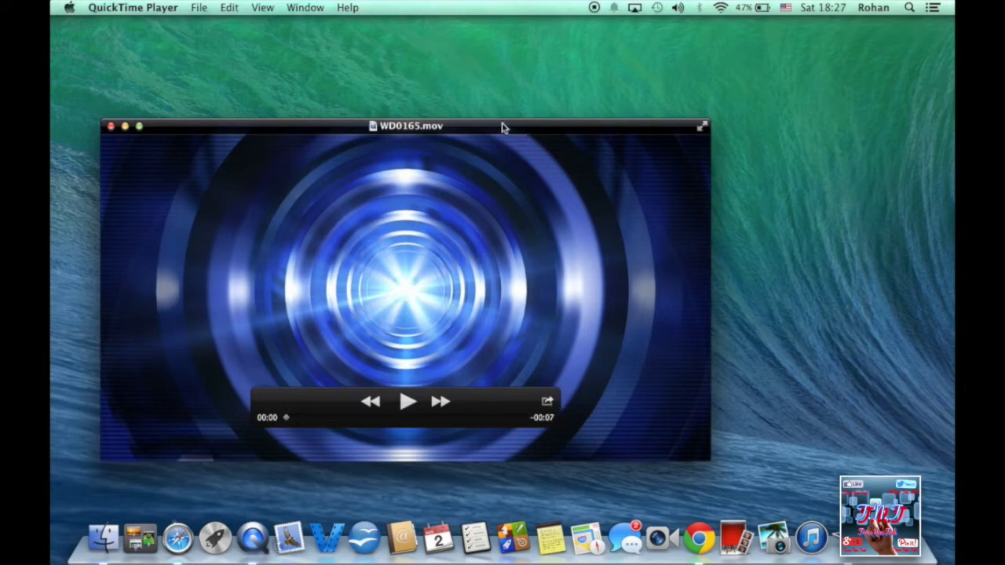
- Move WD0165.mov from Downloads to the Desktop and close its QuickTime window
click(450, 128)
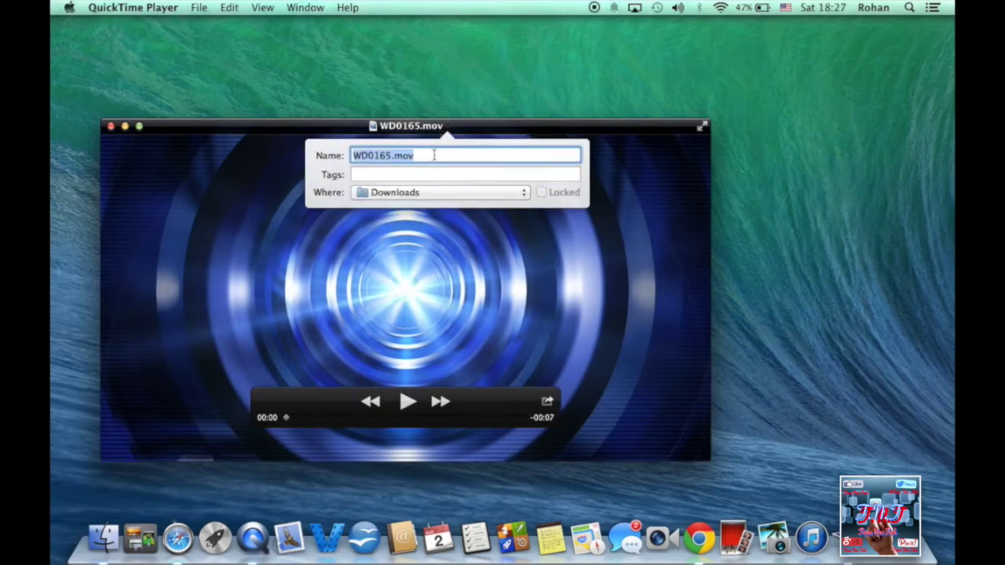
click(431, 199)
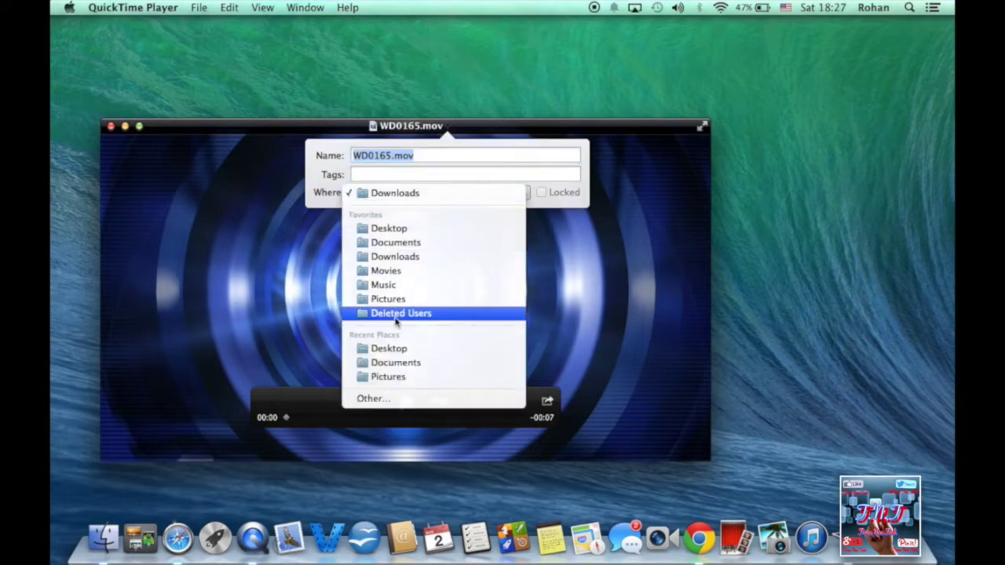
click(397, 351)
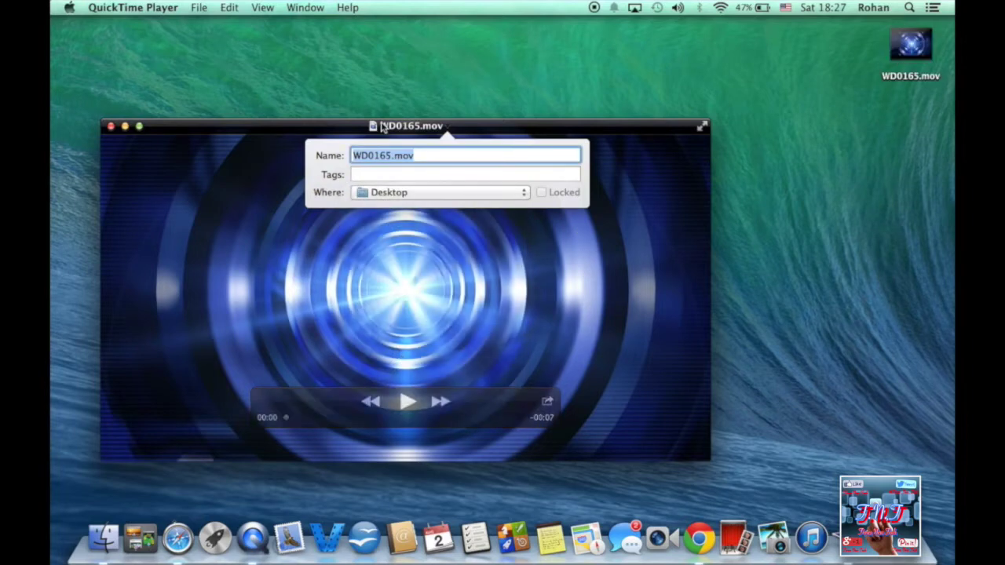
click(110, 126)
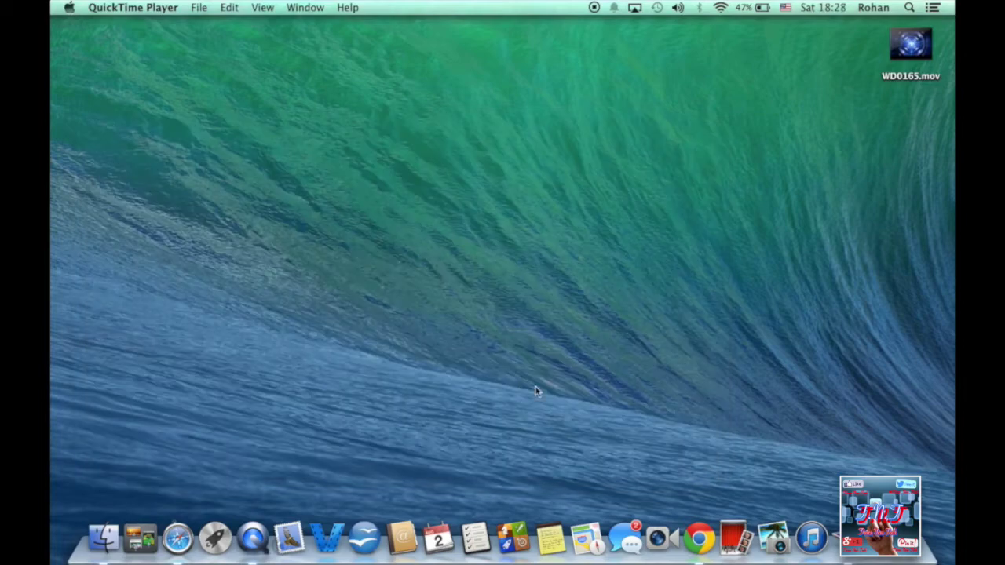
- Create a No Theme movie project named 'intro' in the 5-13-14 event
click(836, 538)
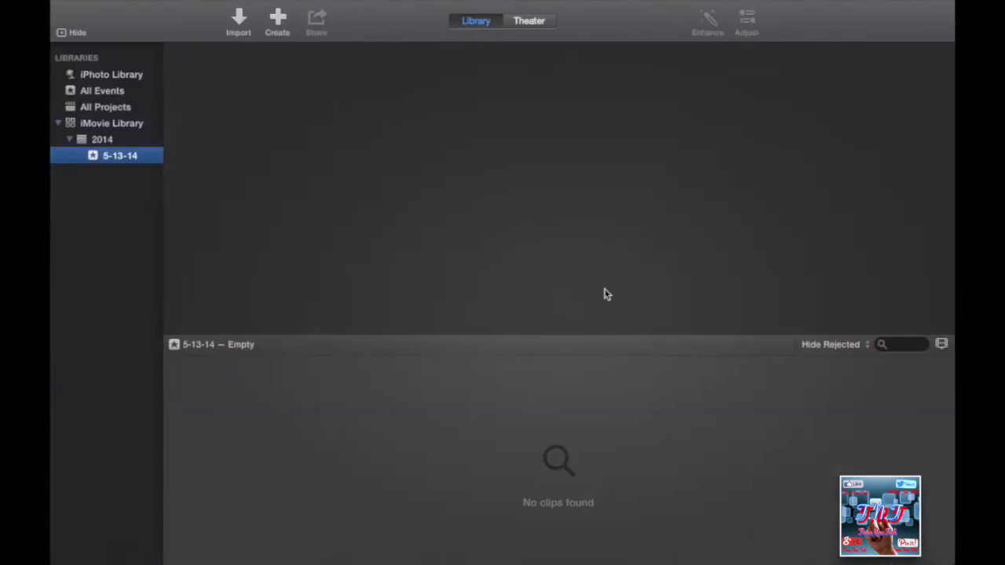
mouse_move(235, 4)
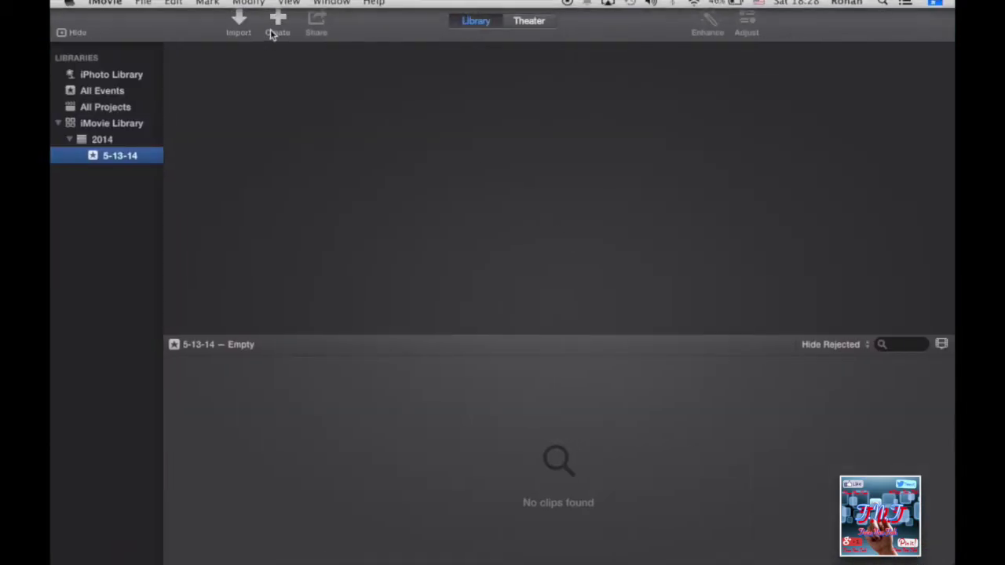
click(276, 31)
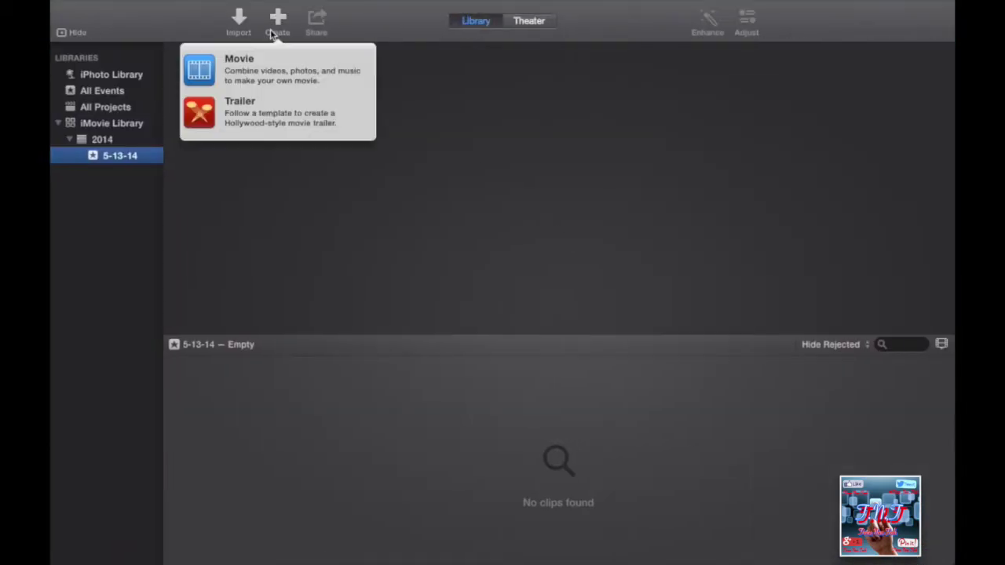
click(207, 76)
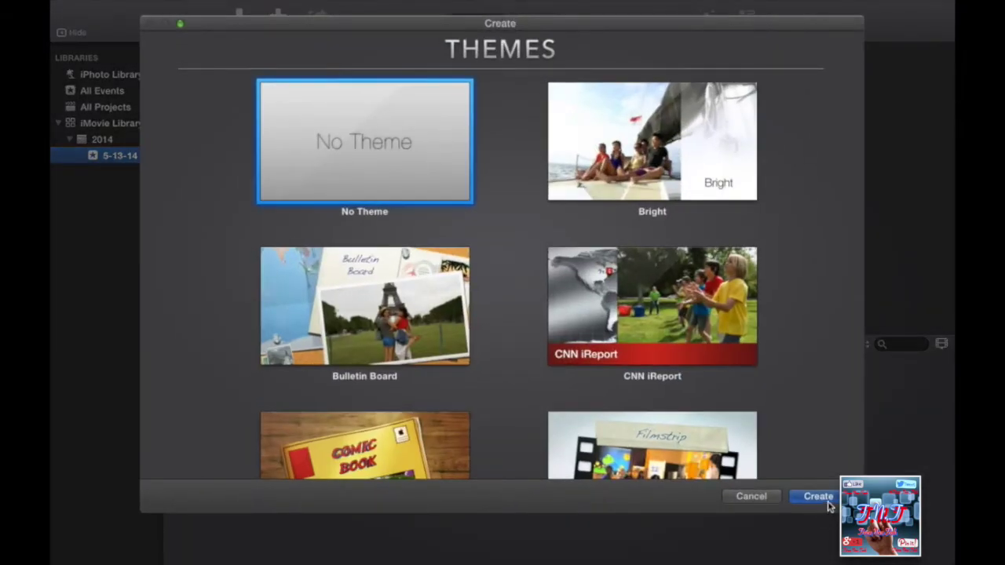
click(829, 505)
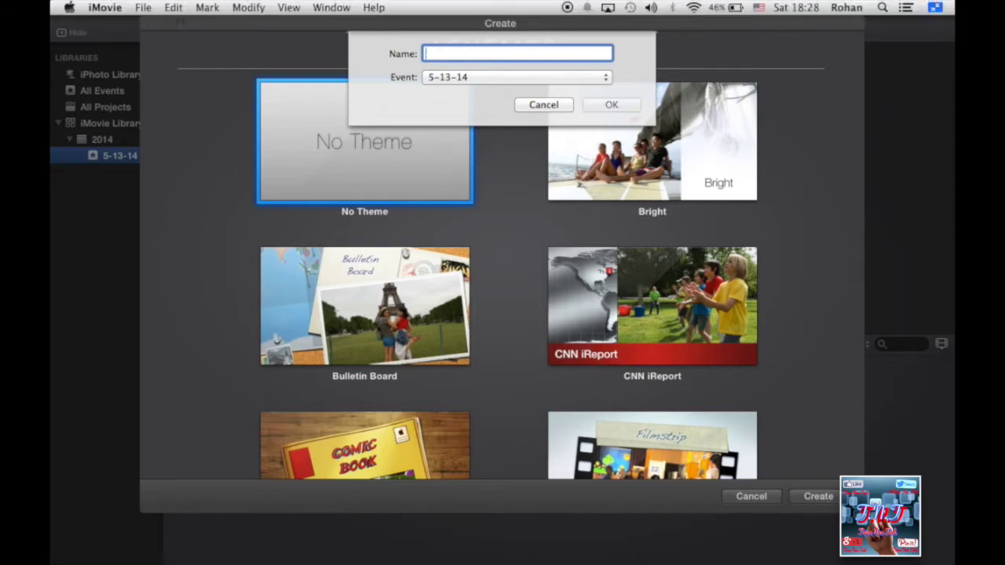
key(Return)
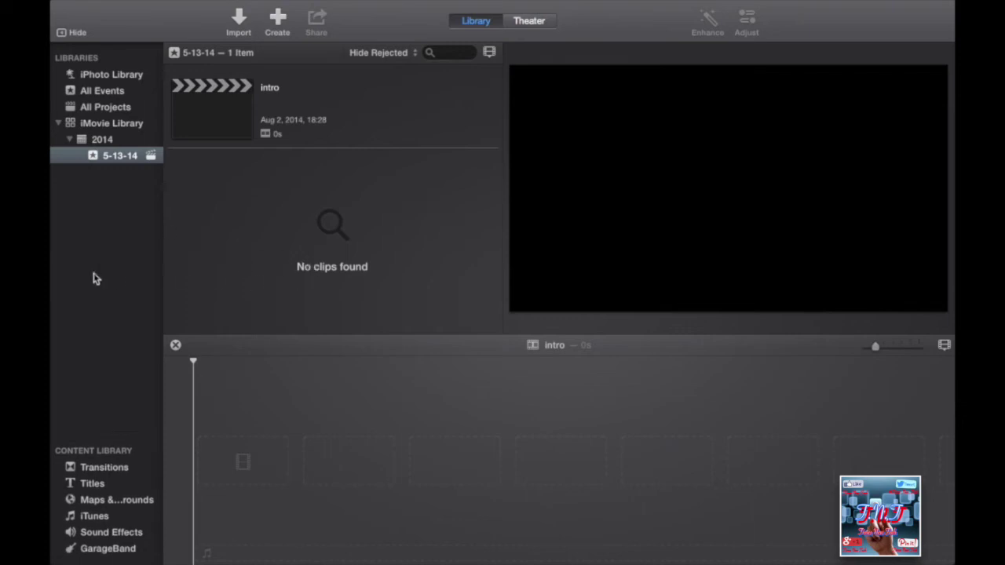
- Import WD0165.mov from the Desktop into the 5-13-14 event
click(244, 22)
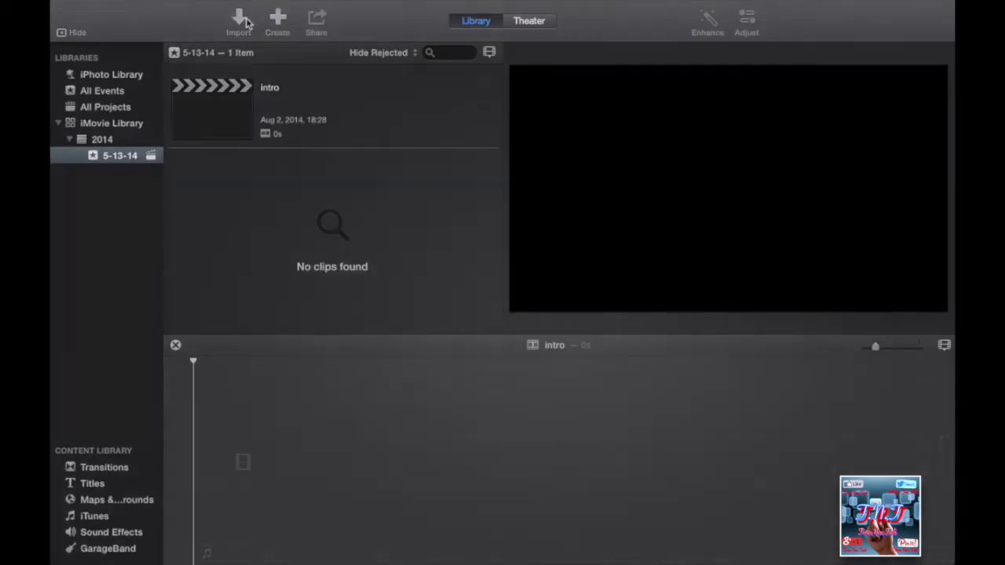
click(103, 191)
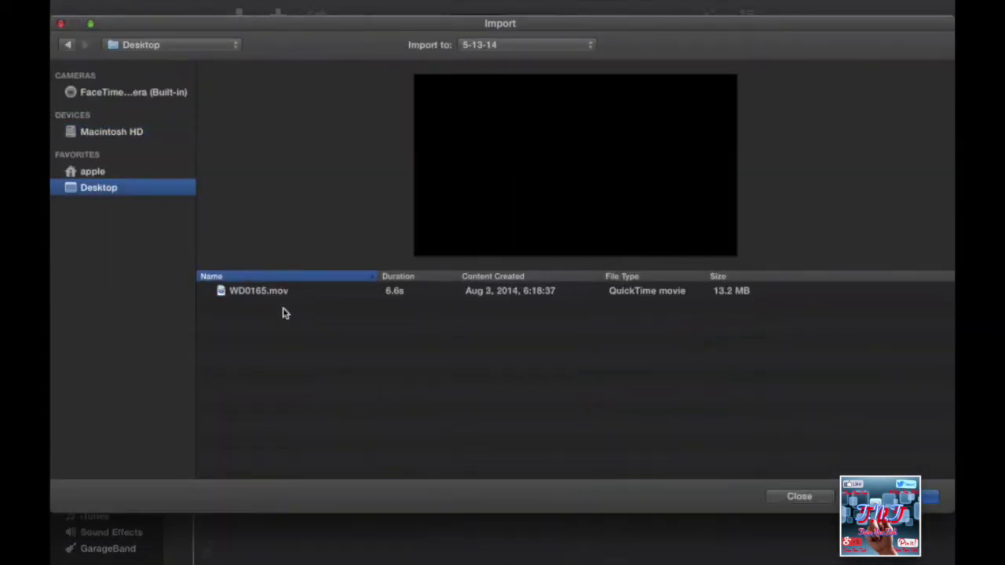
click(322, 300)
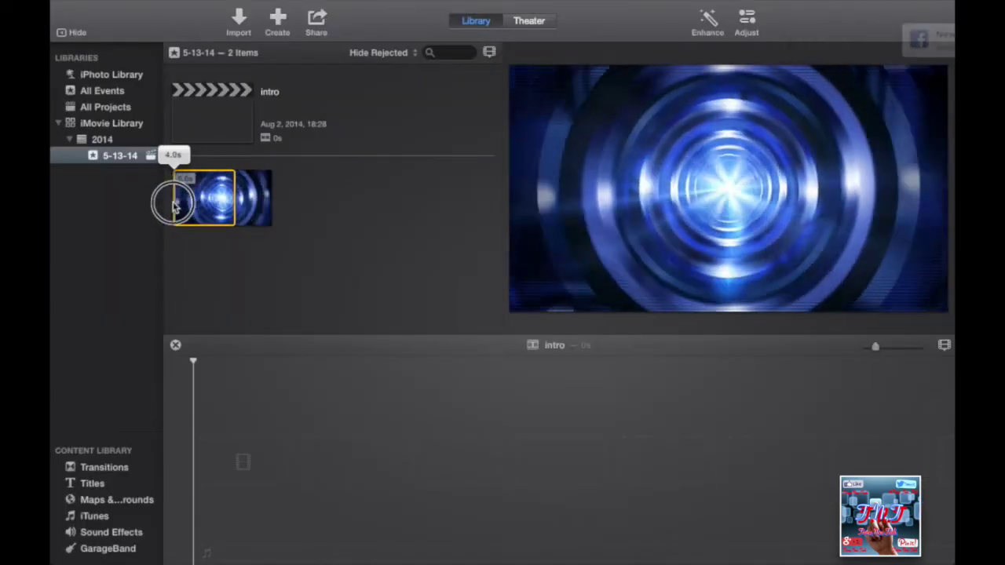
- Select the whole tunnel clip and place it in the intro timeline
drag(175, 201, 305, 290)
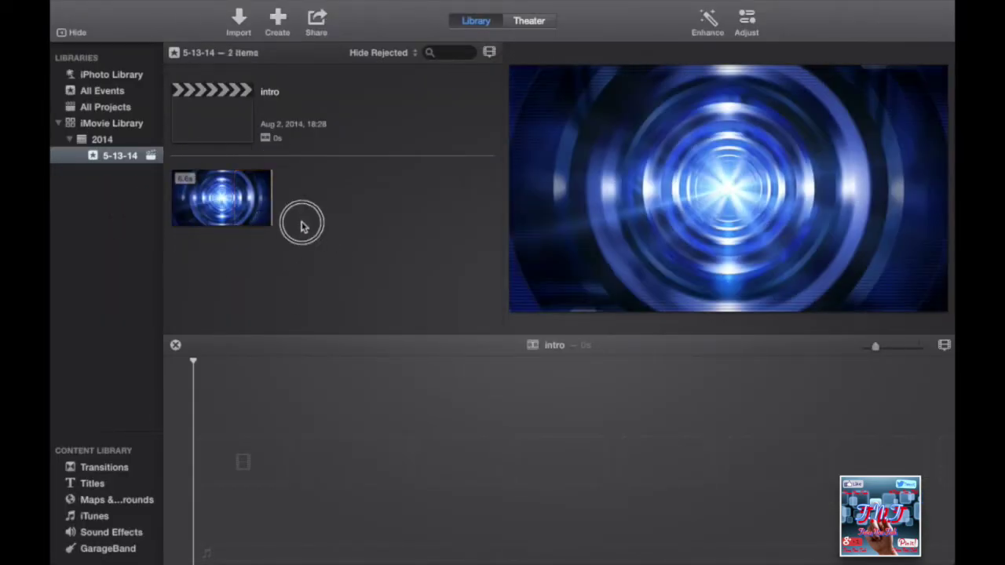
drag(301, 227, 263, 218)
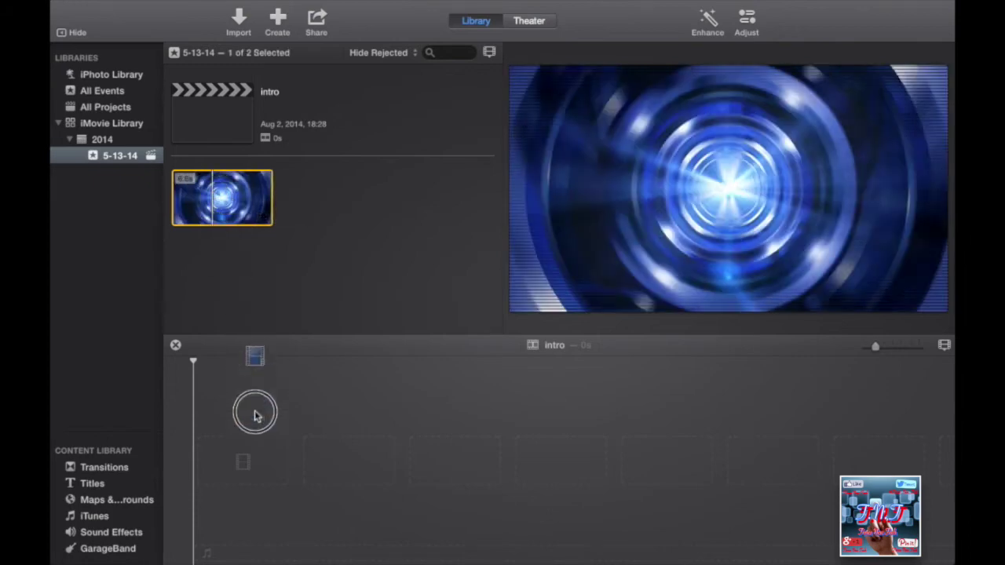
drag(255, 414, 261, 465)
- Play the tunnel clip in the intro project, then show the No Theme title styles
click(96, 467)
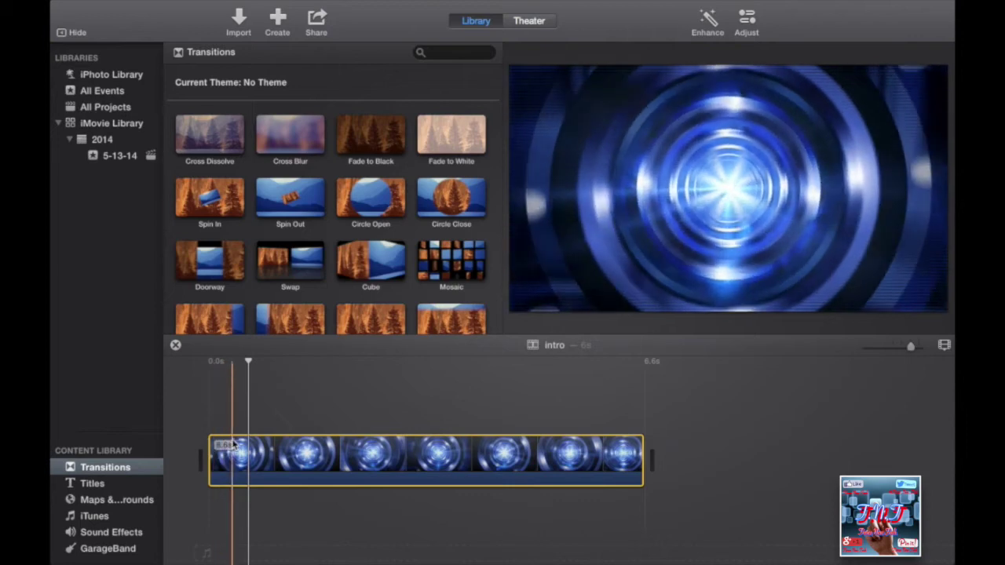
key(space)
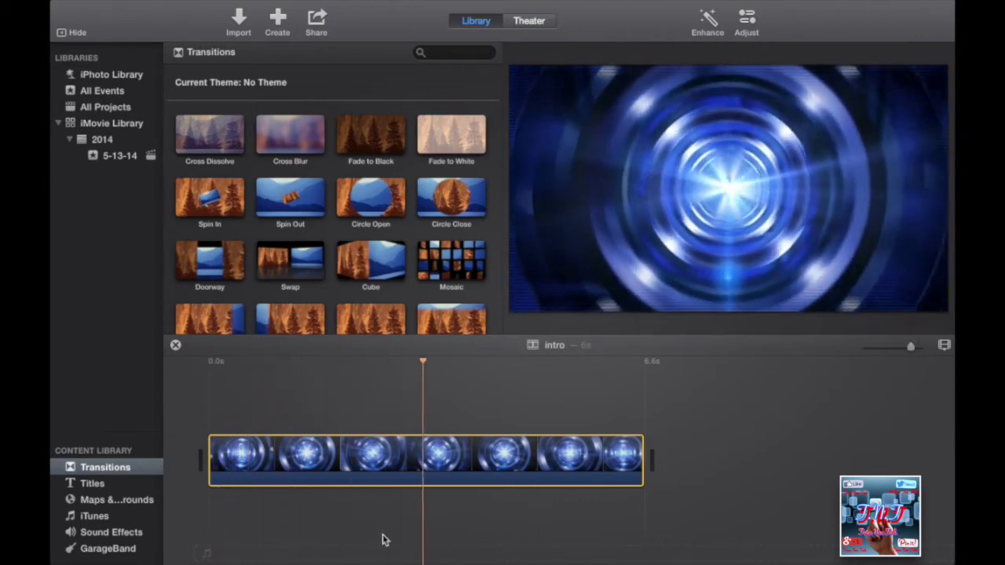
click(116, 483)
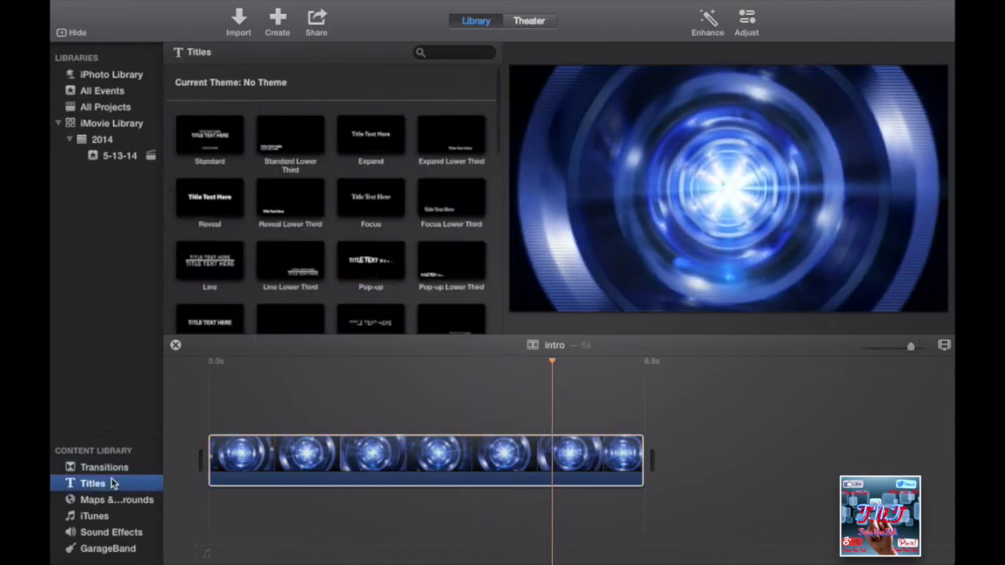
- Drop a 4-second Pop-up title on the start of the tunnel clip and delete its placeholder text
scroll(374, 241, down, 10)
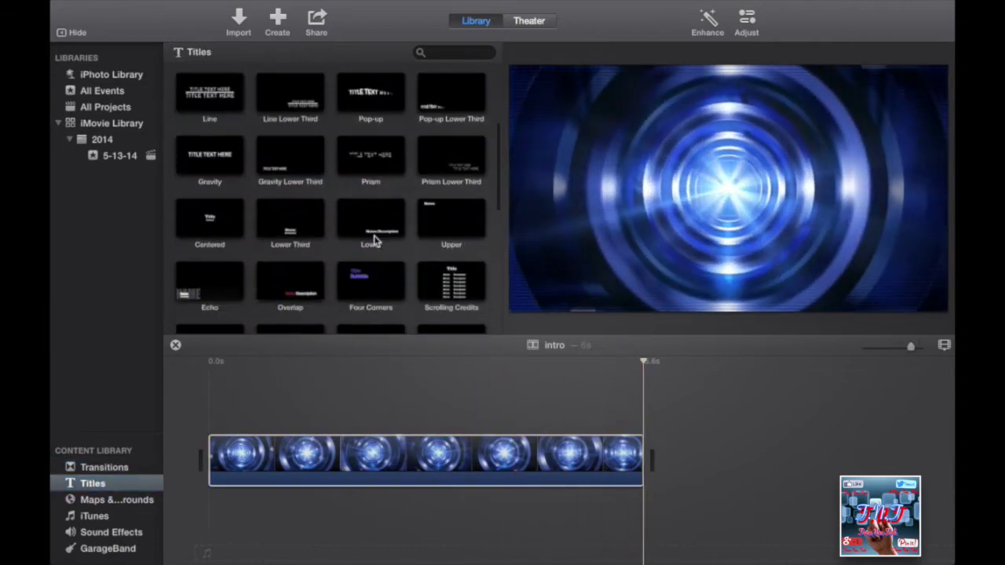
scroll(373, 240, up, 10)
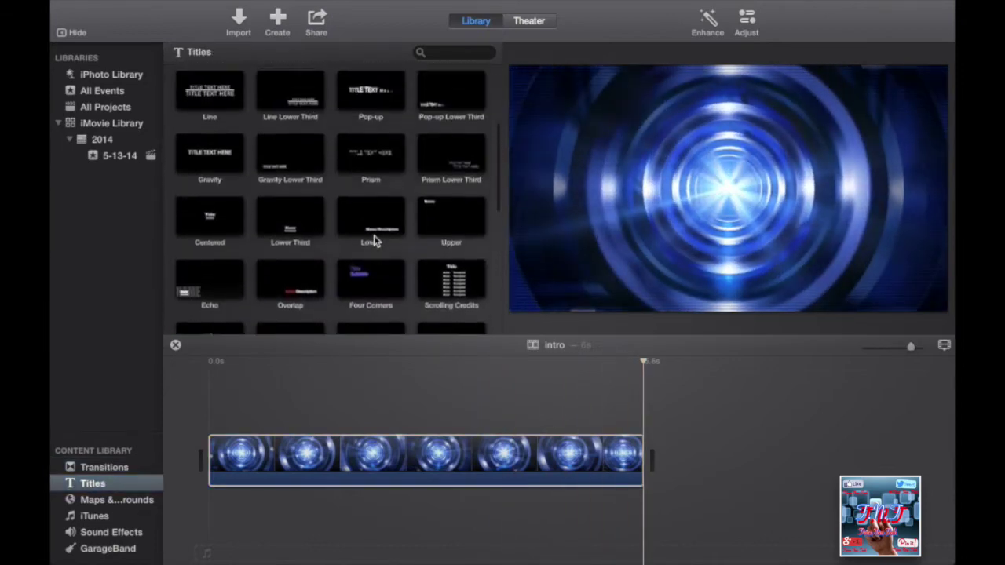
drag(391, 156, 211, 417)
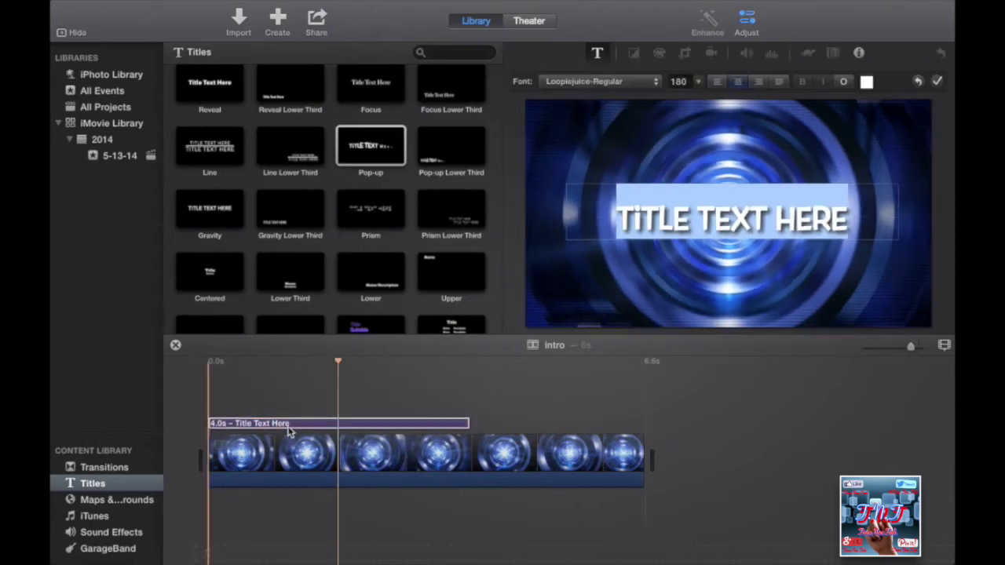
key(BackSpace)
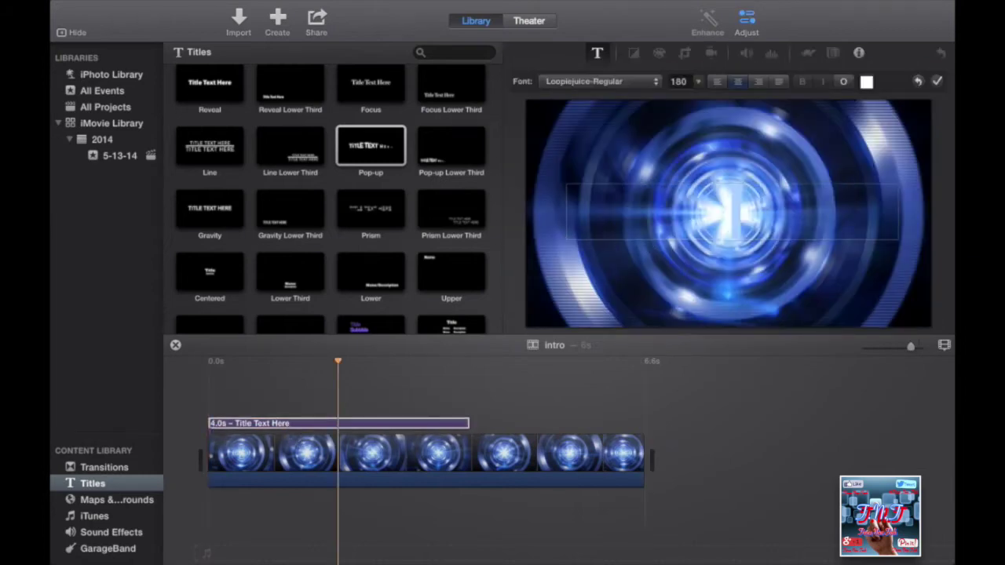
- Enter 'TiMES NEW TECH' as the title and review its font size, left at 180
text(TiMES)
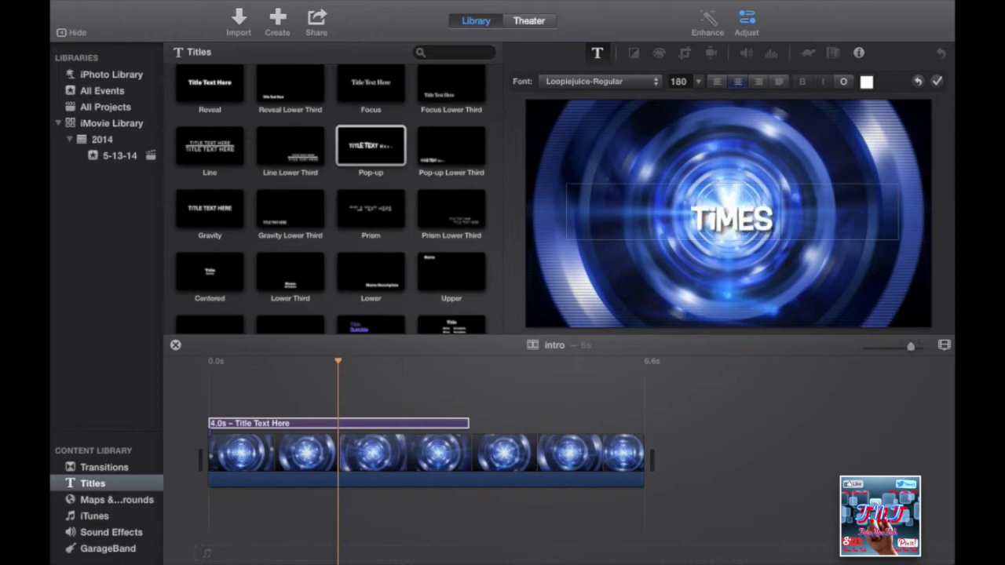
text( NE)
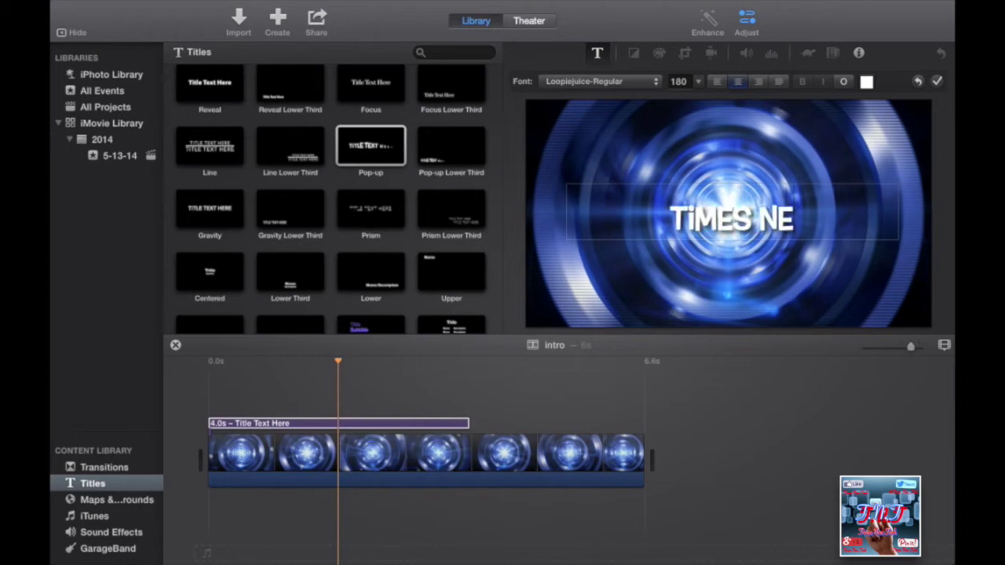
text(W T)
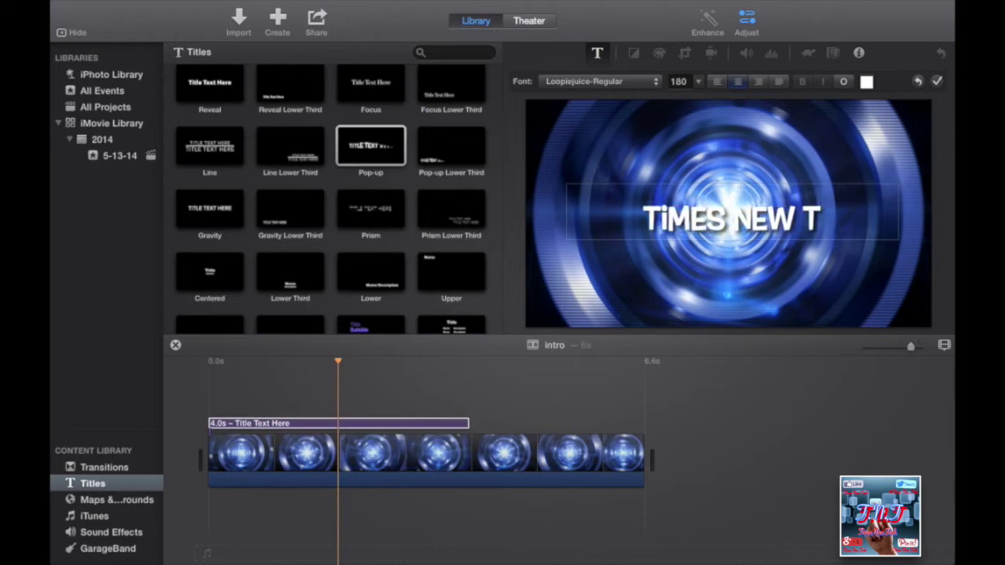
text(ECH)
key(super+a)
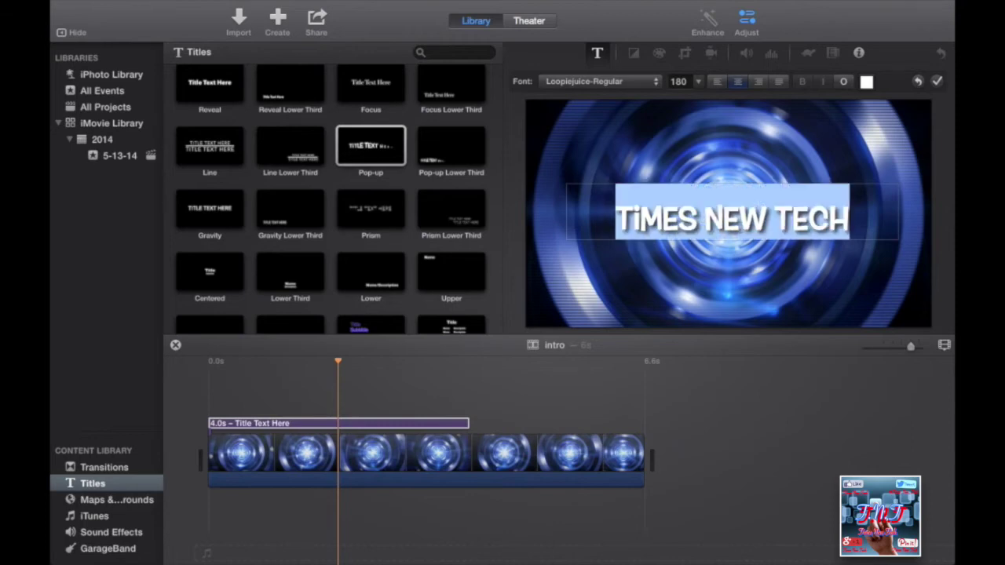
click(700, 83)
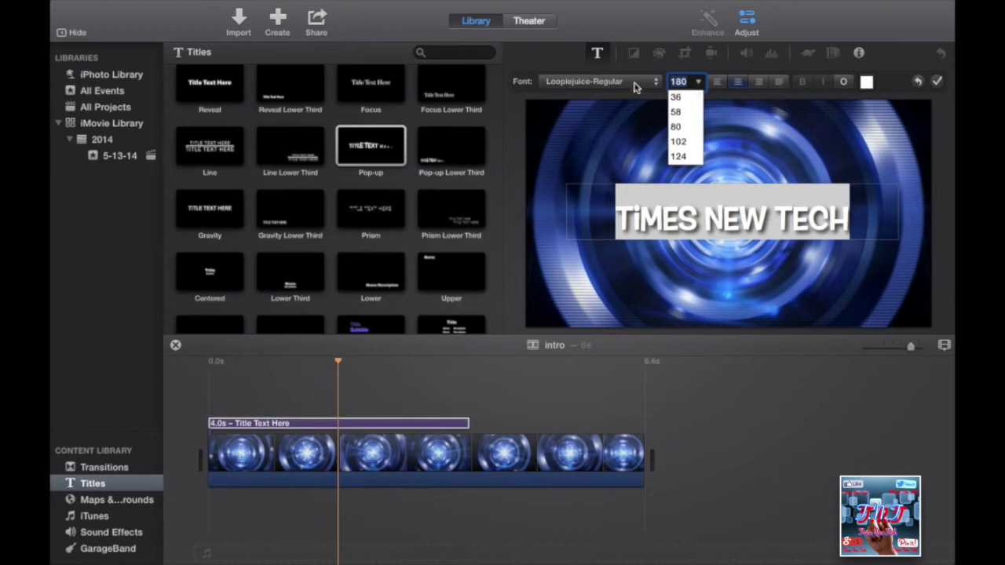
key(Escape)
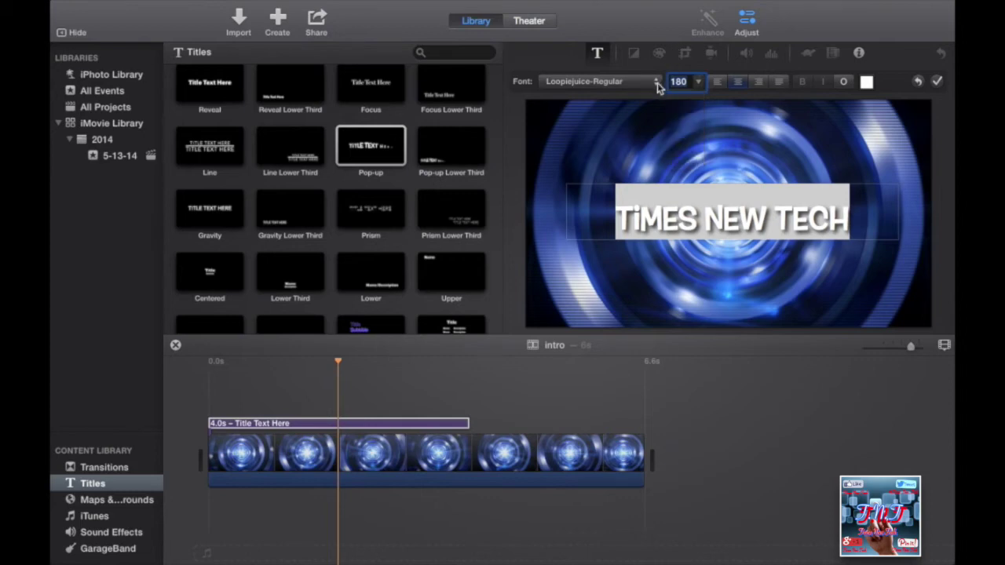
- Review the title colour, finish editing the title, and browse the iTunes audio library
click(866, 81)
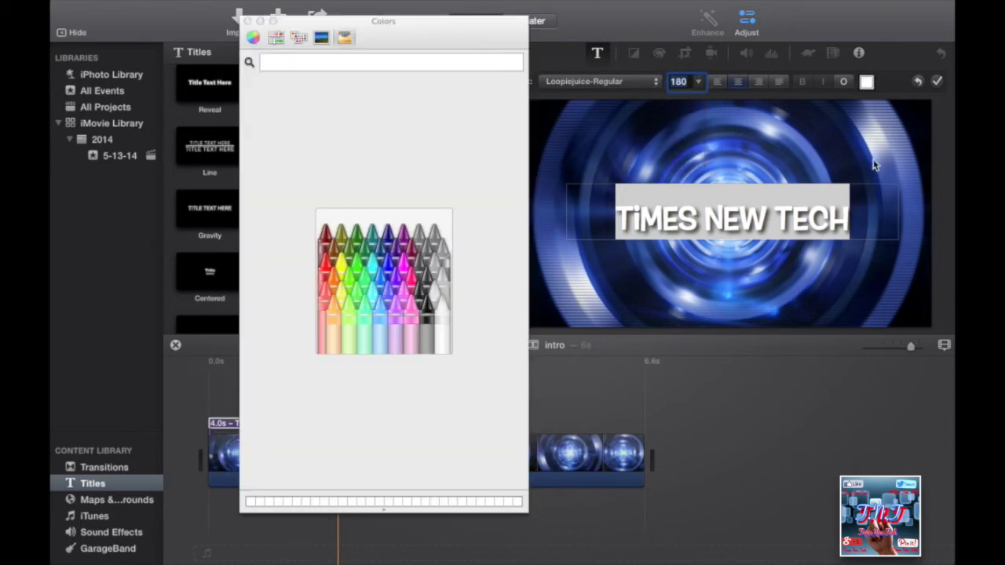
click(247, 22)
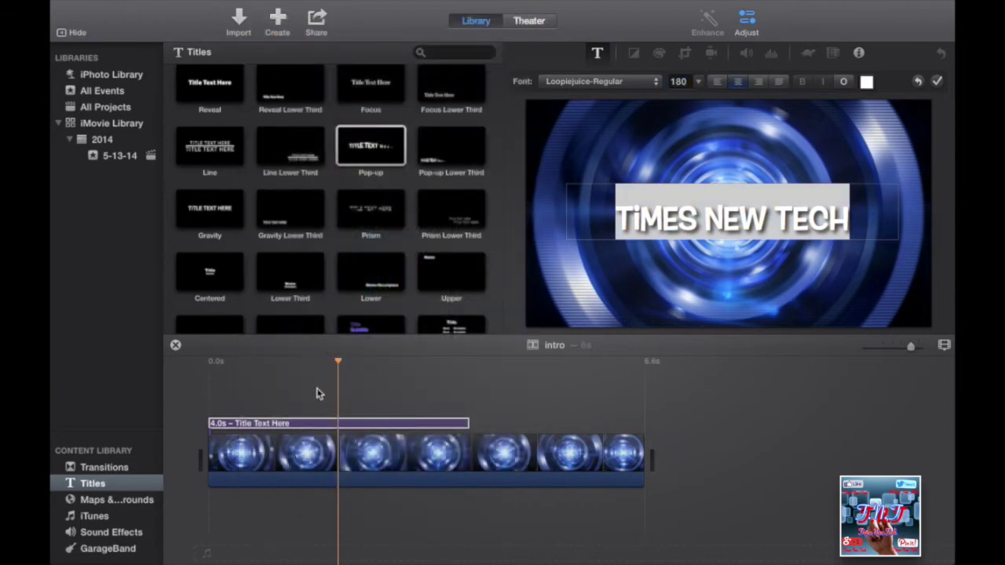
click(292, 377)
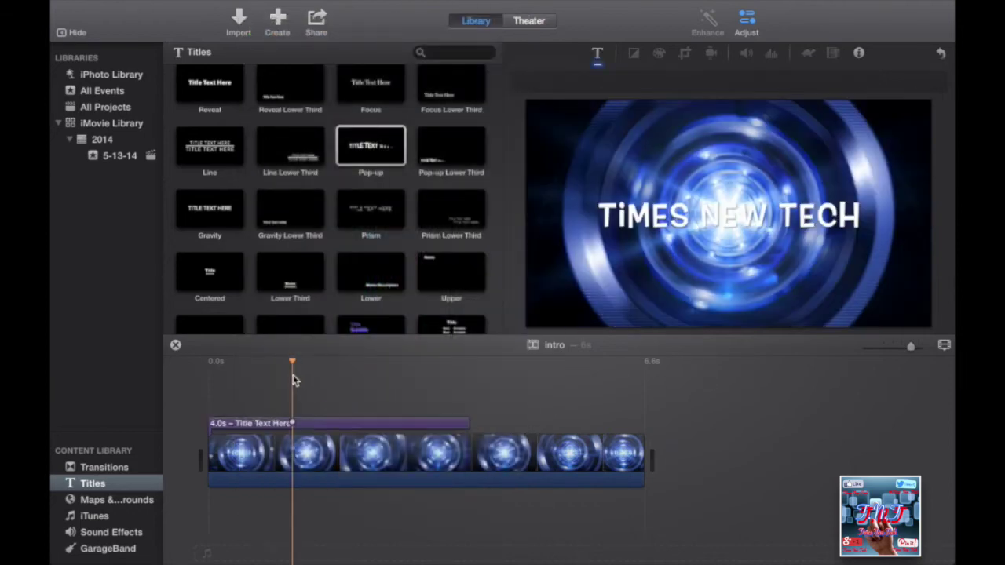
click(96, 519)
- Bring up the Sound Effects library and its list of effects
click(99, 544)
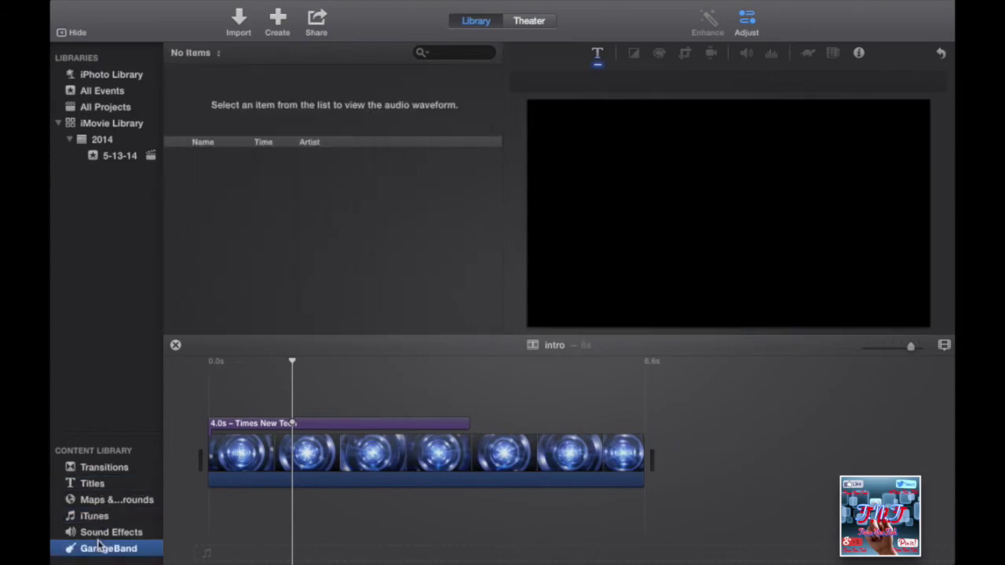
click(100, 534)
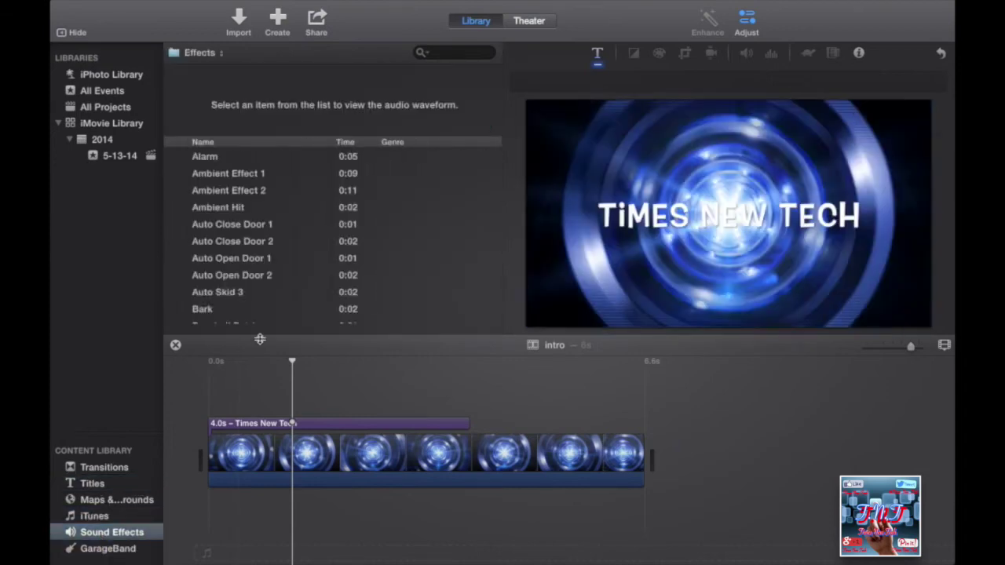
scroll(250, 298, down, 15)
click(250, 327)
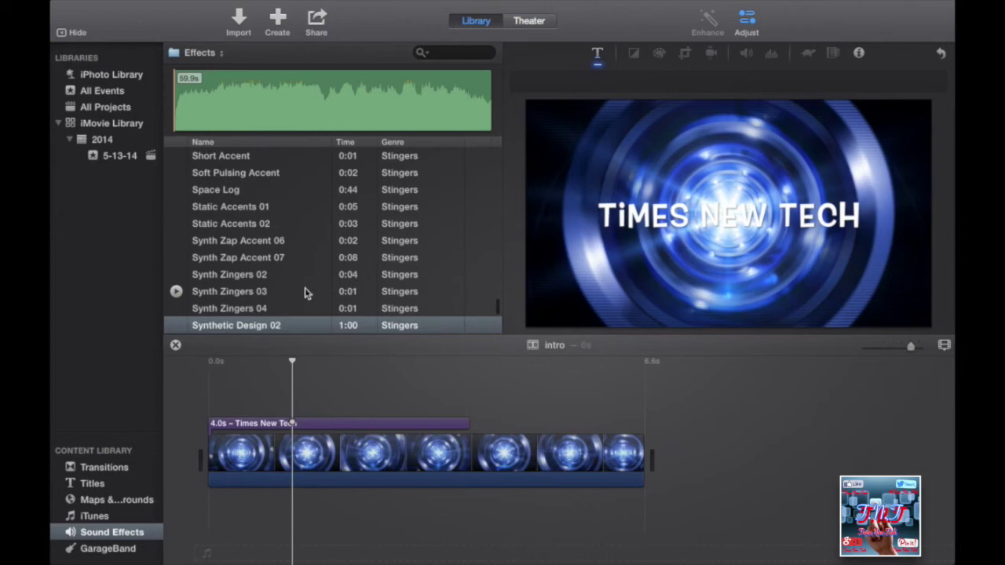
- Find Comedy Horns among the Stingers effects and drag it under the tunnel clip
scroll(306, 293, down, 10)
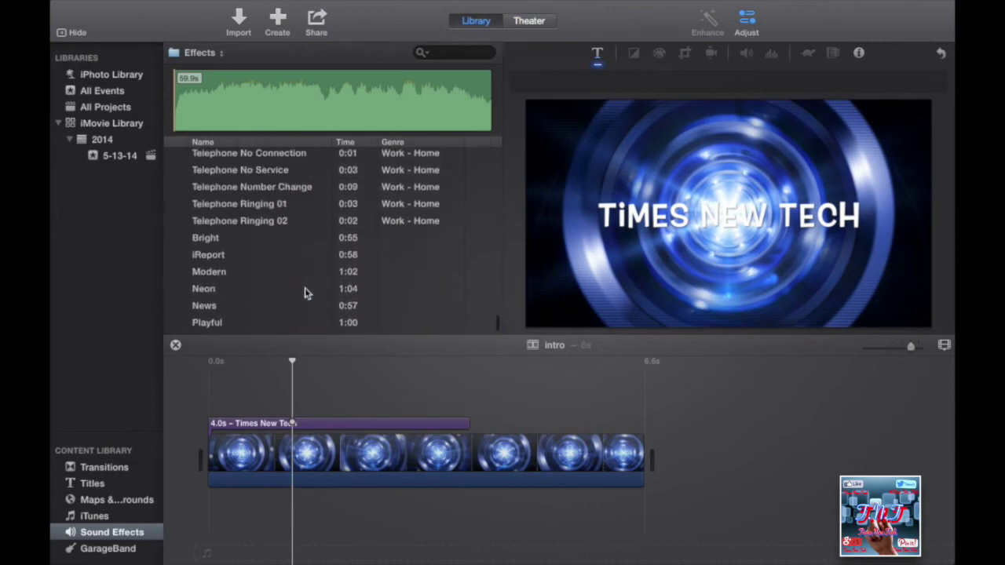
scroll(305, 287, up, 10)
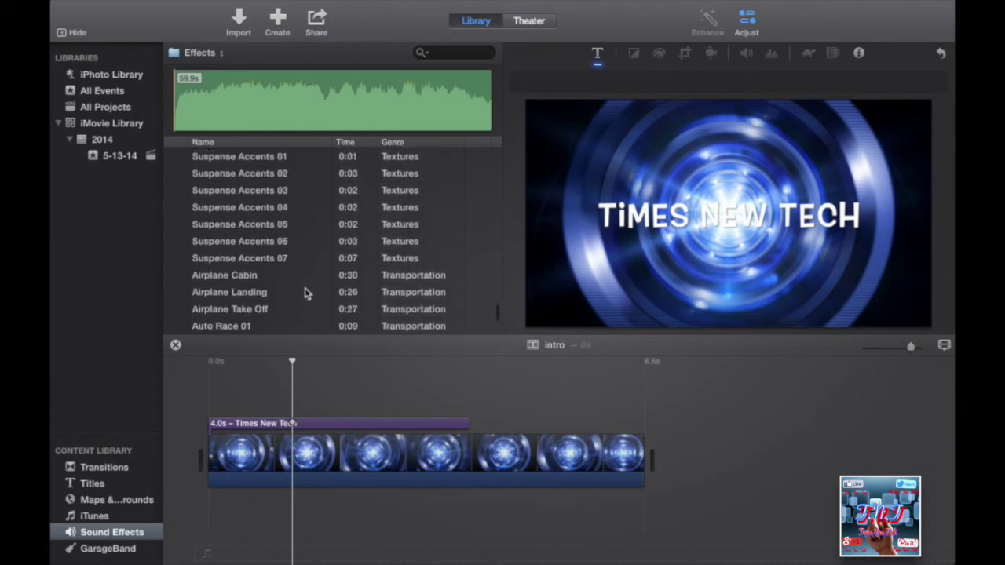
scroll(305, 288, up, 5)
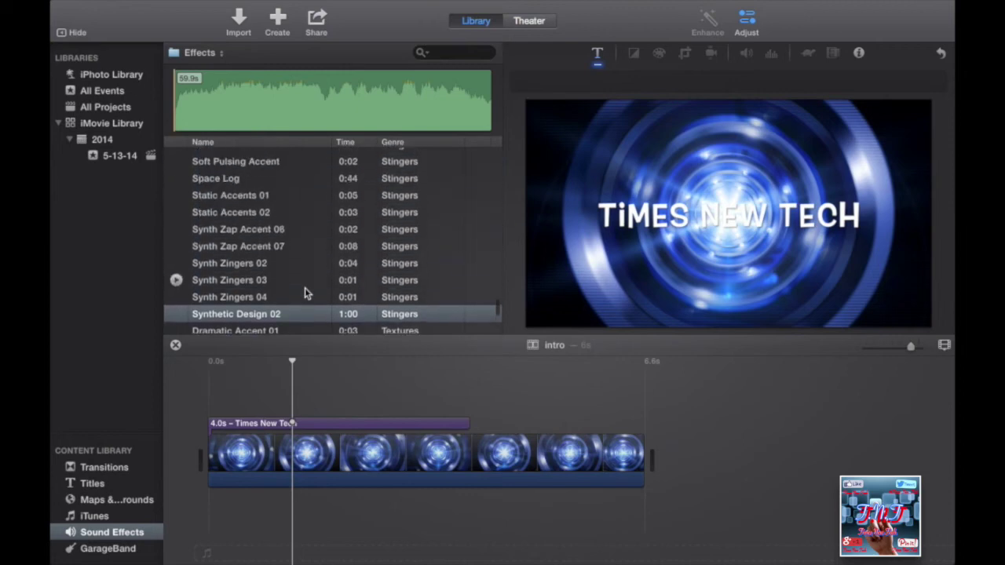
scroll(304, 287, up, 4)
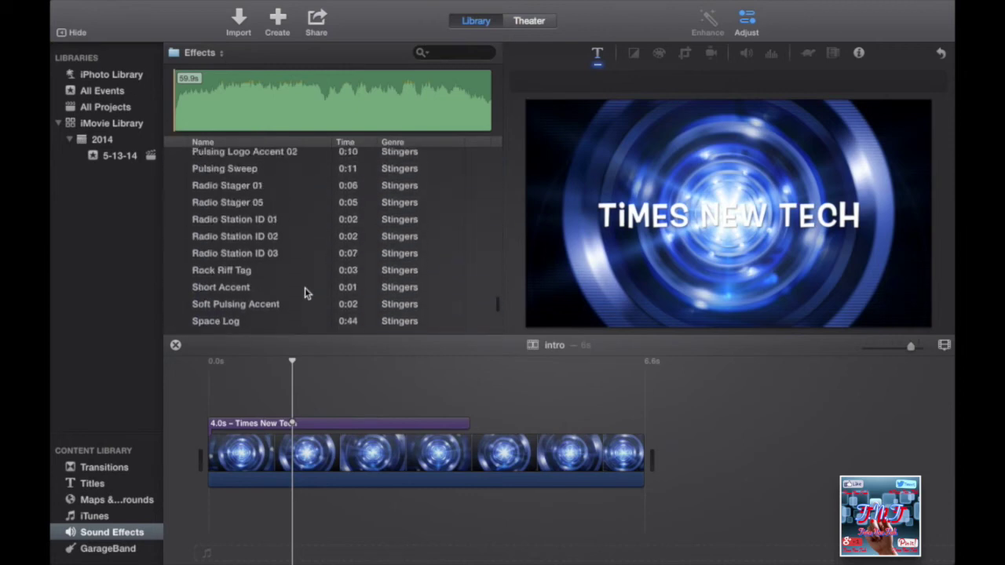
scroll(305, 287, up, 6)
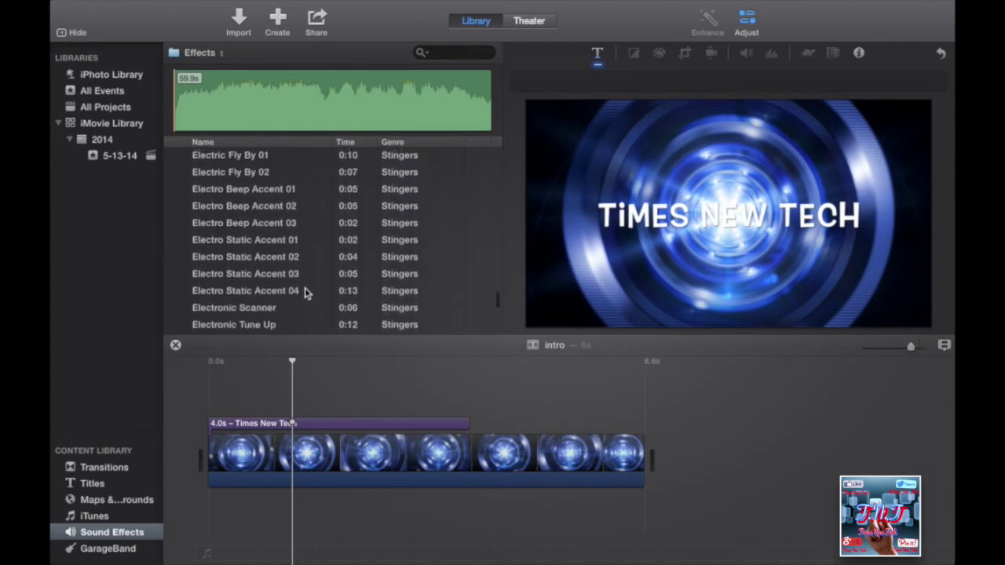
scroll(305, 291, up, 5)
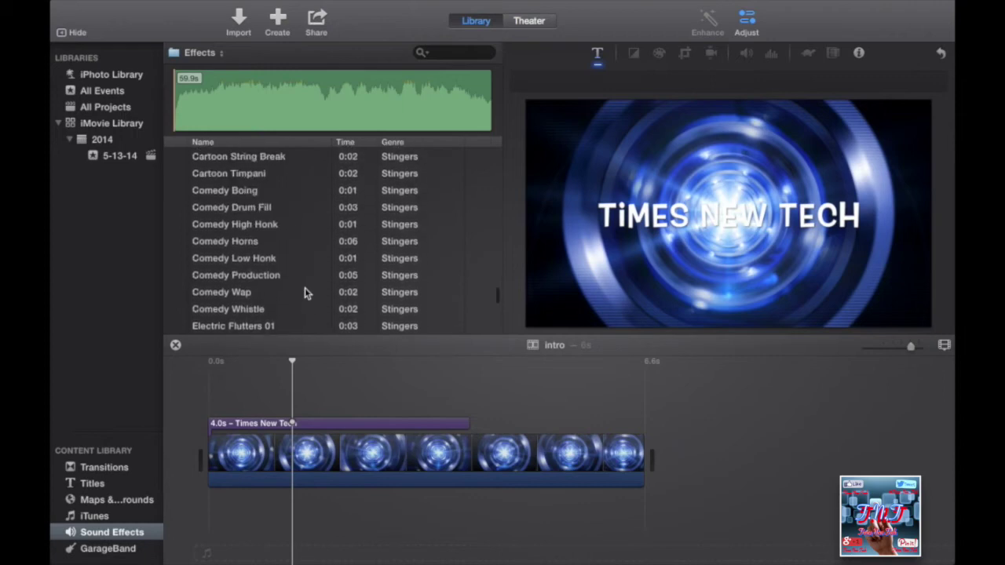
mouse_move(361, 234)
drag(360, 247, 199, 507)
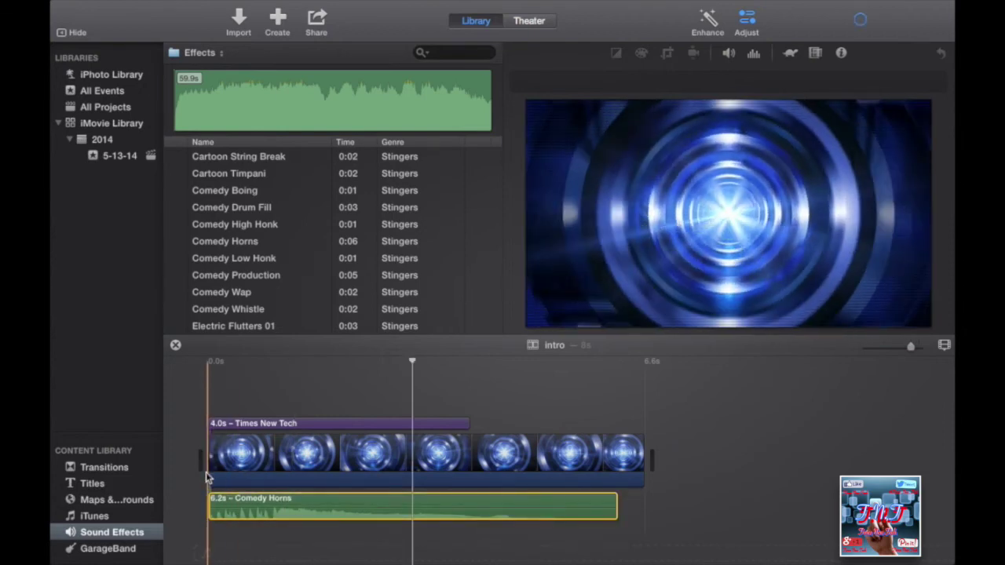
- Preview the intro and trim the tunnel background video to 4 seconds
key(space)
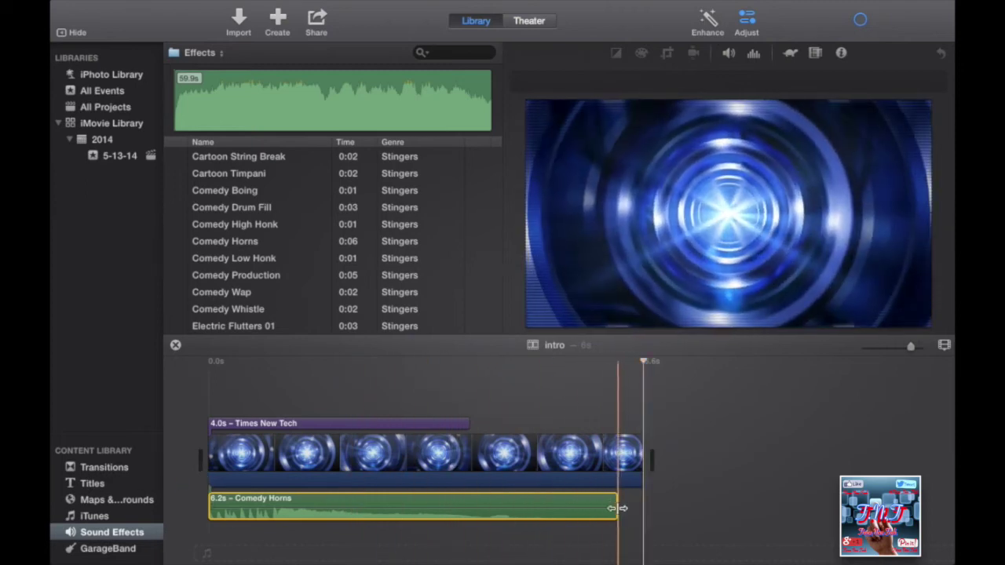
mouse_move(618, 508)
mouse_down()
mouse_move(500, 506)
mouse_move(618, 509)
mouse_up()
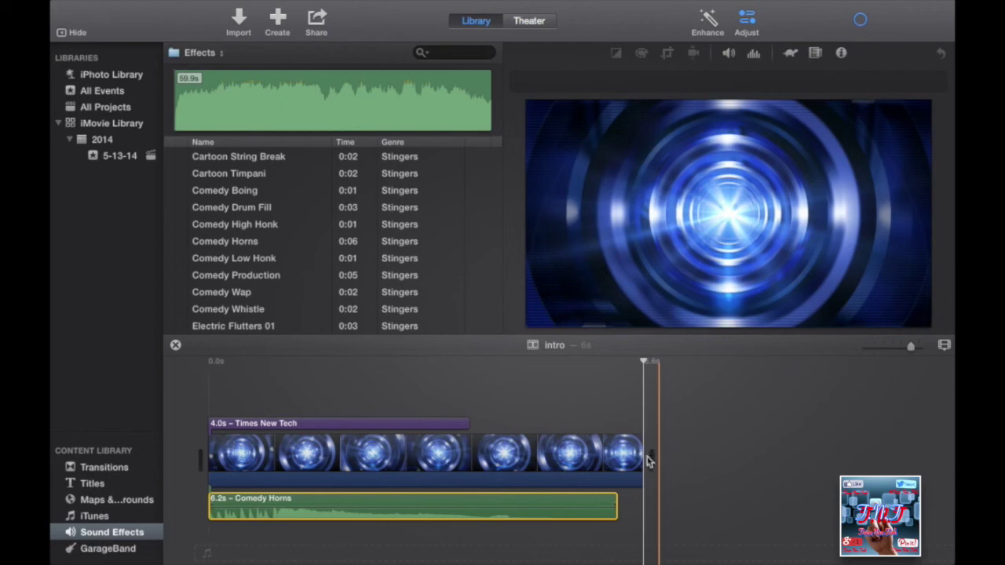
drag(643, 457, 468, 468)
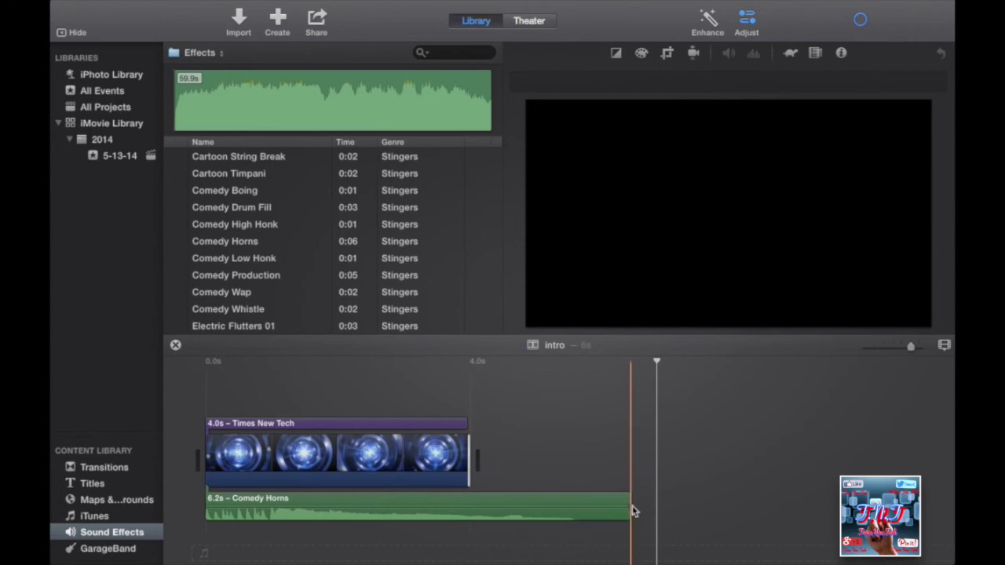
- Trim Comedy Horns to 4 seconds, replay the intro, and switch to the desktop
drag(633, 506, 471, 511)
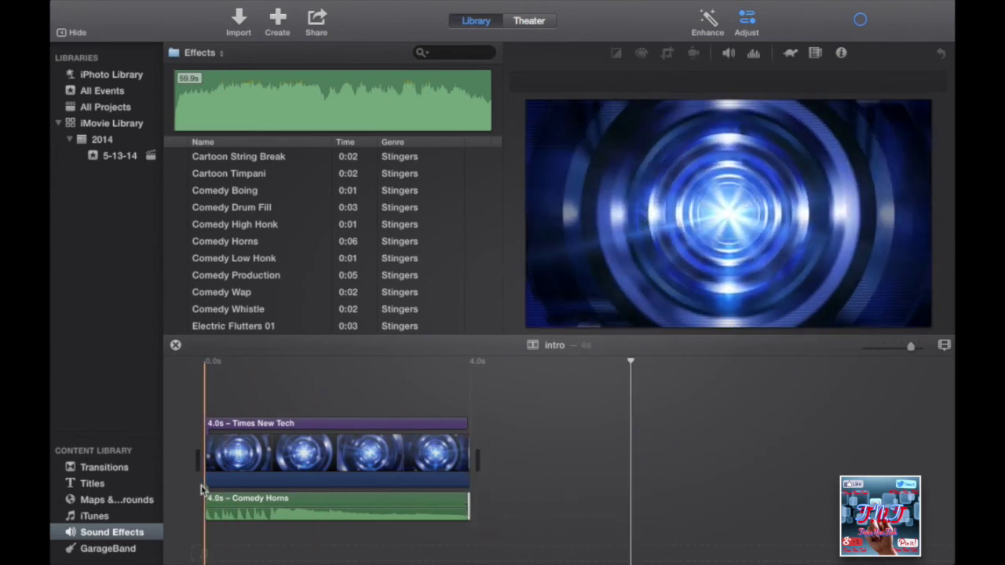
key(space)
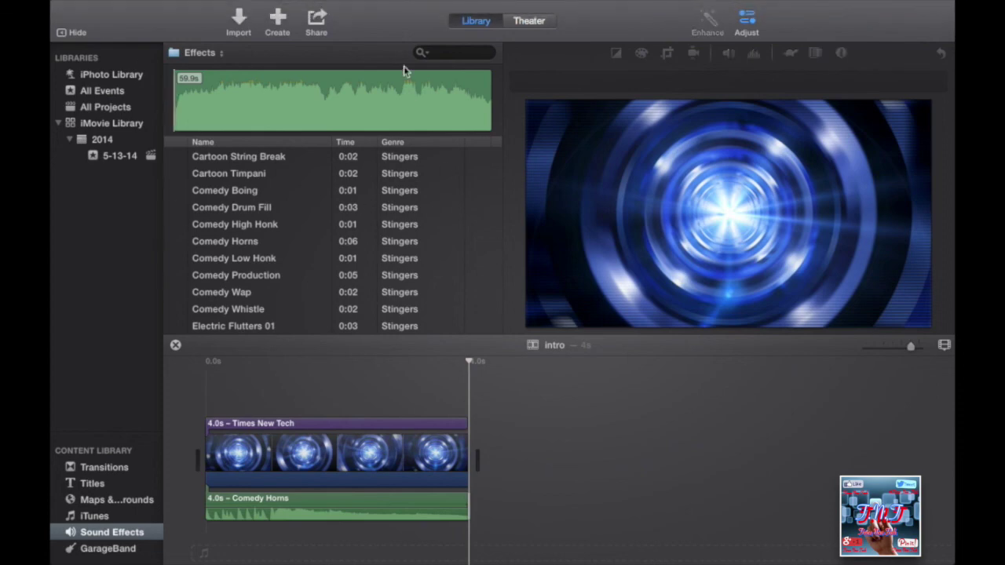
key(ctrl+Left)
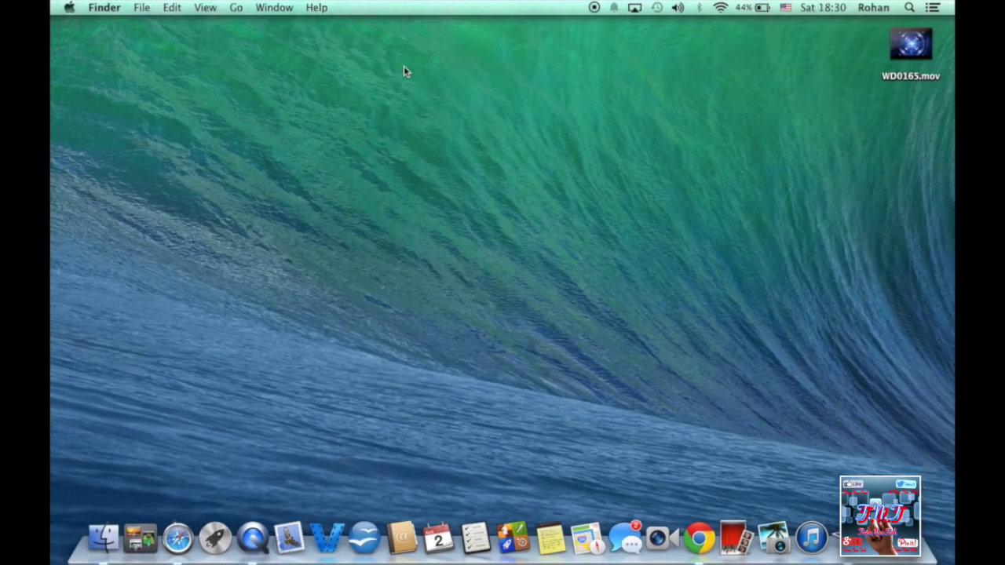